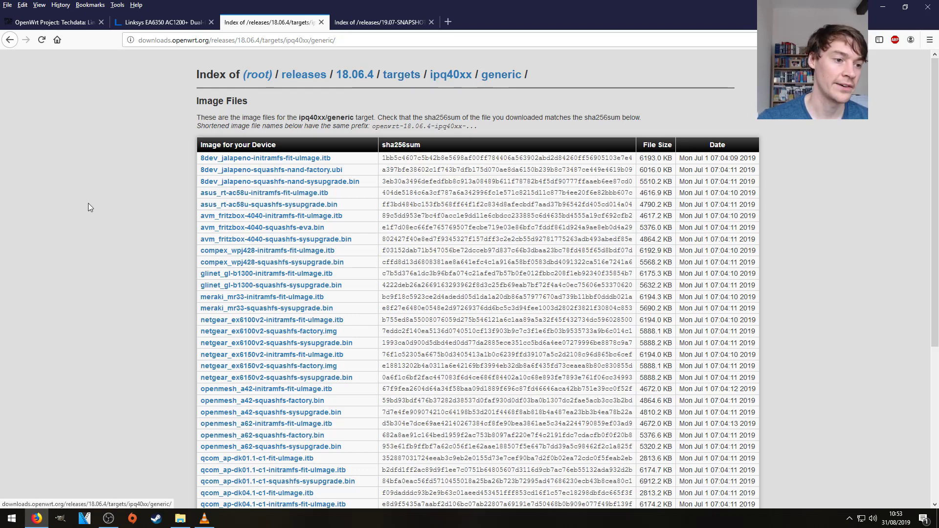
scroll(92, 204, down, 2)
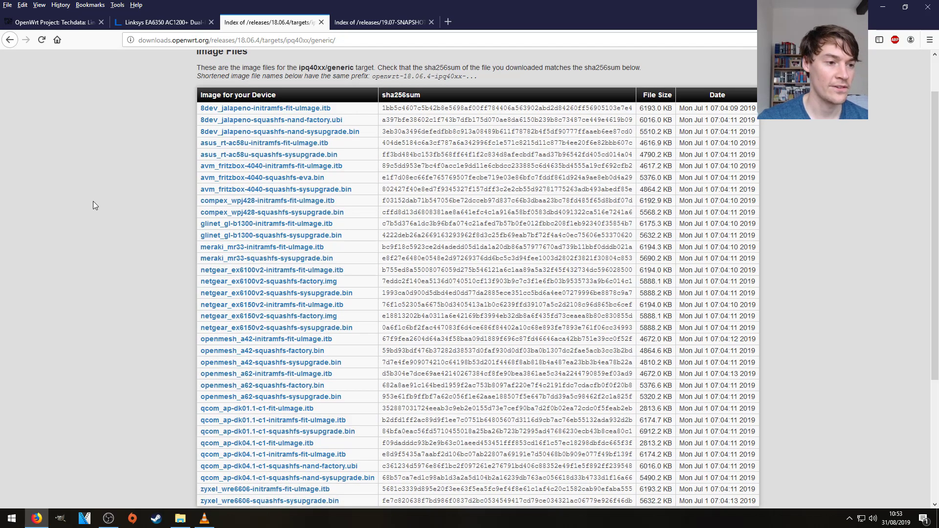
scroll(95, 202, down, 2)
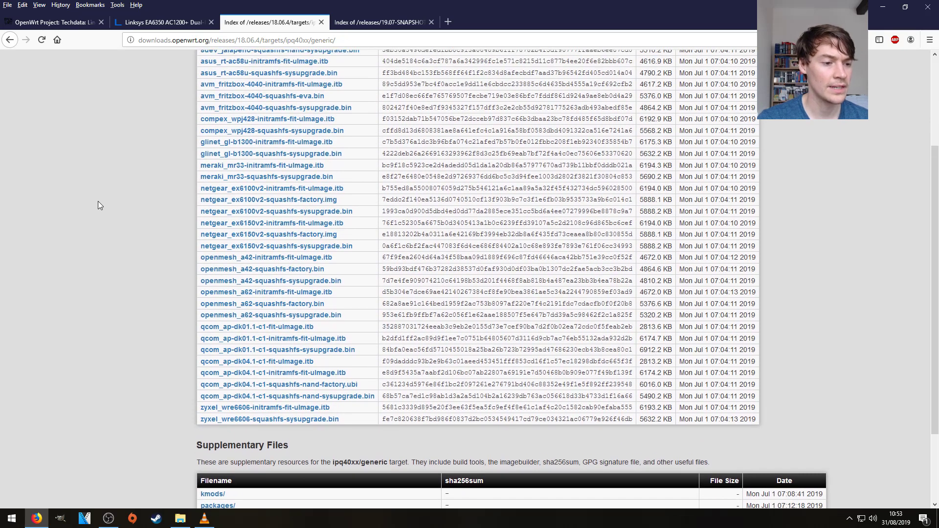
scroll(98, 203, up, 2)
scroll(98, 210, down, 2)
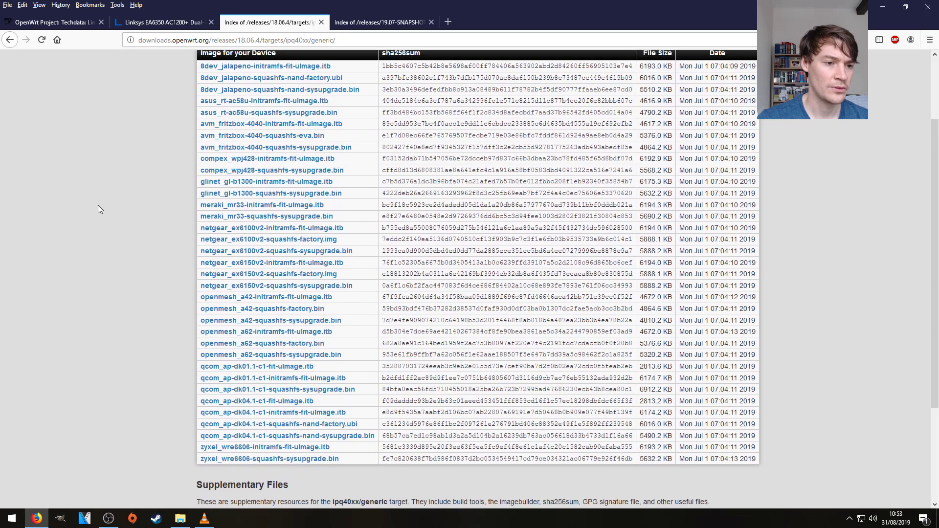
scroll(98, 210, up, 2)
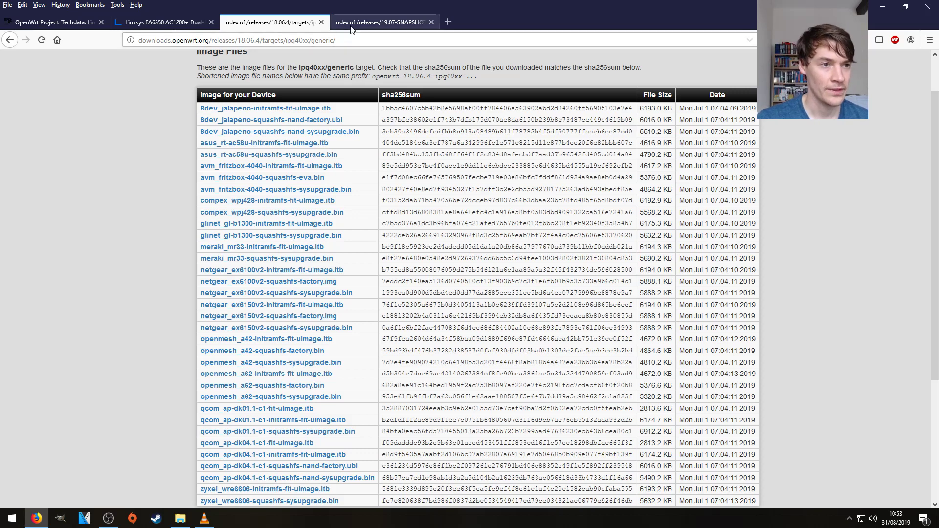
Download linksys_ea6350v3-squashfs-factory.bin from the 19.07-SNAPSHOT ipq40xx/generic folder.
click(379, 22)
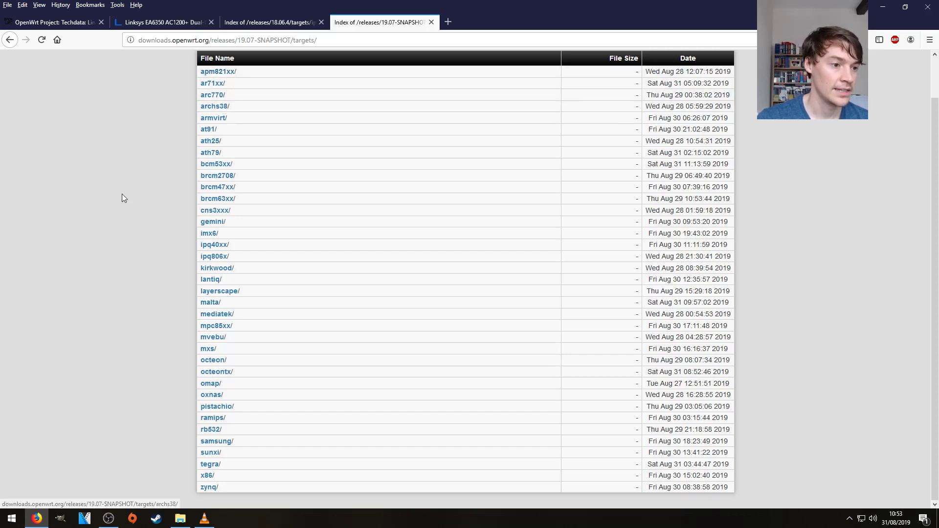
click(223, 245)
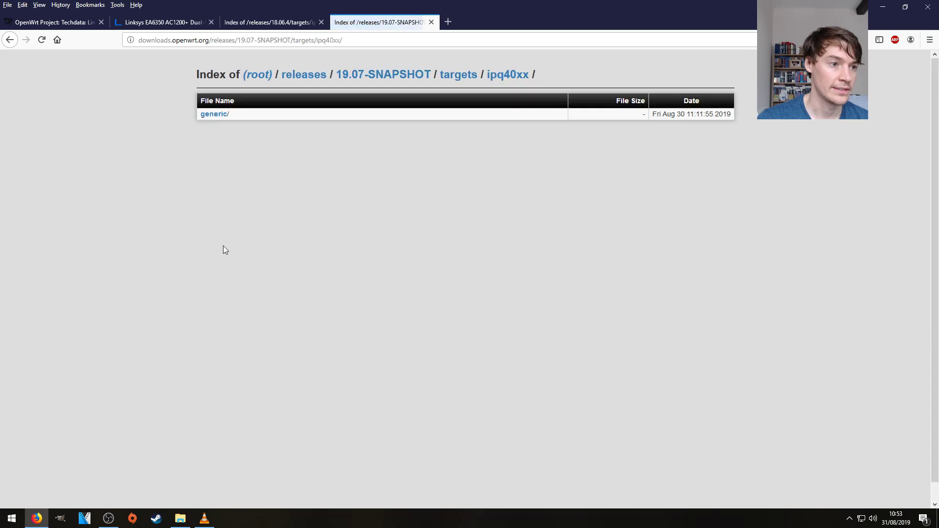
click(214, 114)
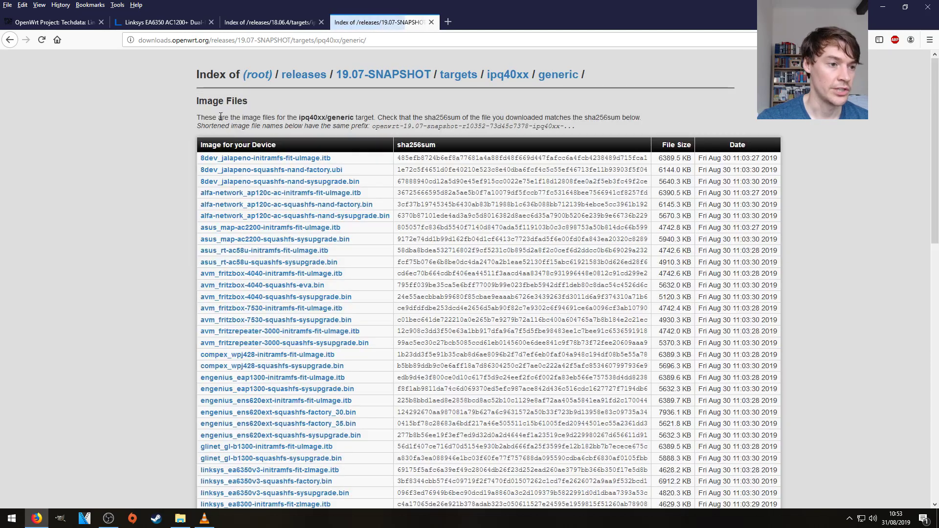
scroll(124, 147, down, 3)
scroll(123, 147, down, 3)
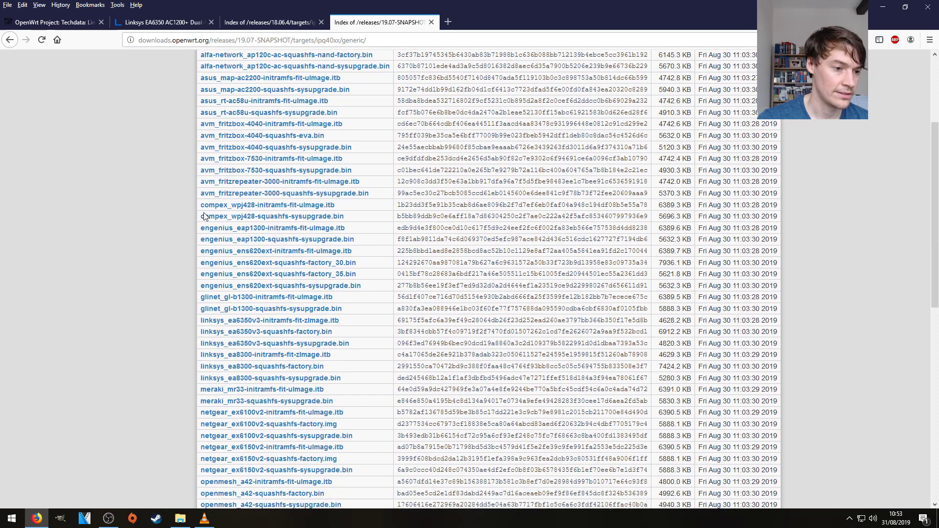
click(318, 334)
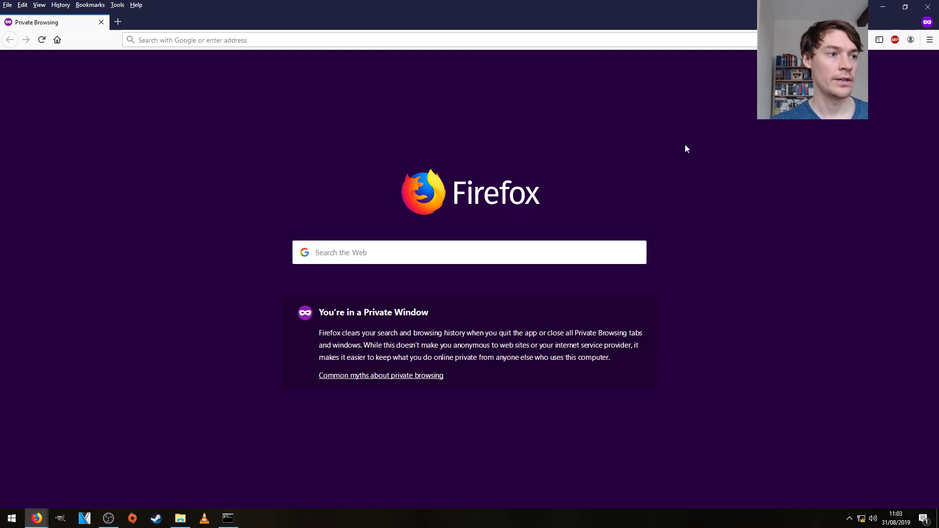
click(316, 39)
text(http://192.168.1.1/)
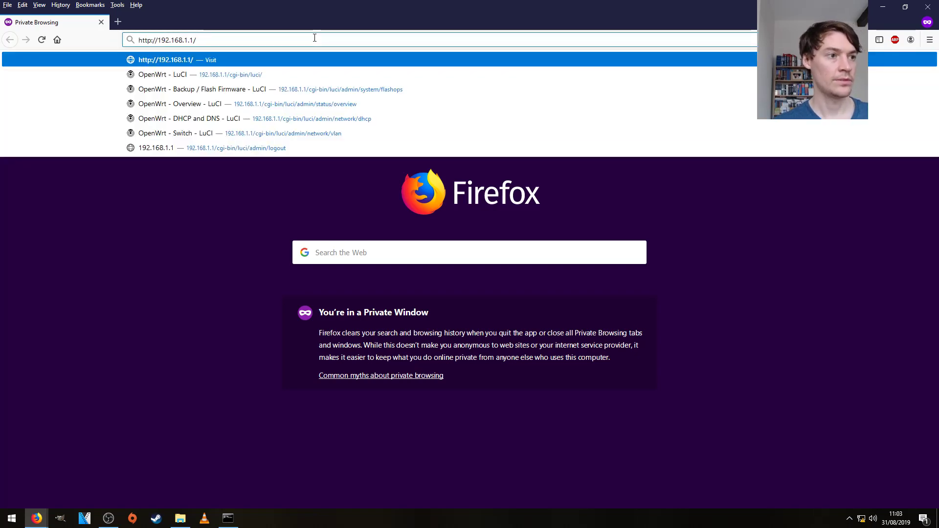
key(Return)
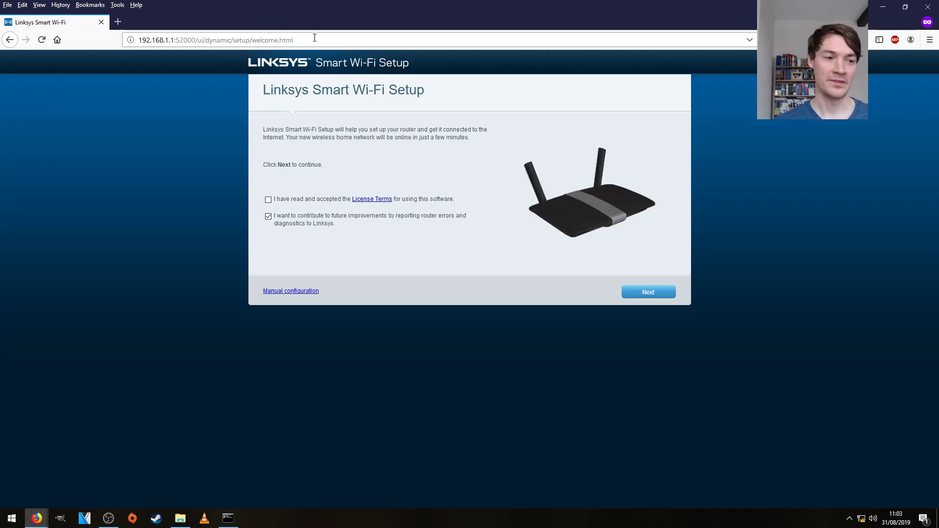
Opt out of diagnostics, accept the License Terms, and continue past the Internet cable warning.
click(268, 216)
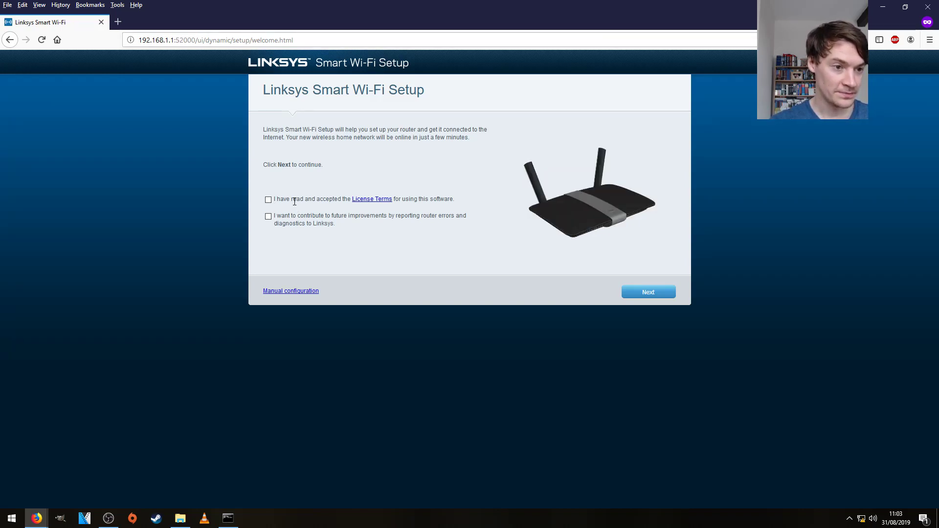
click(269, 201)
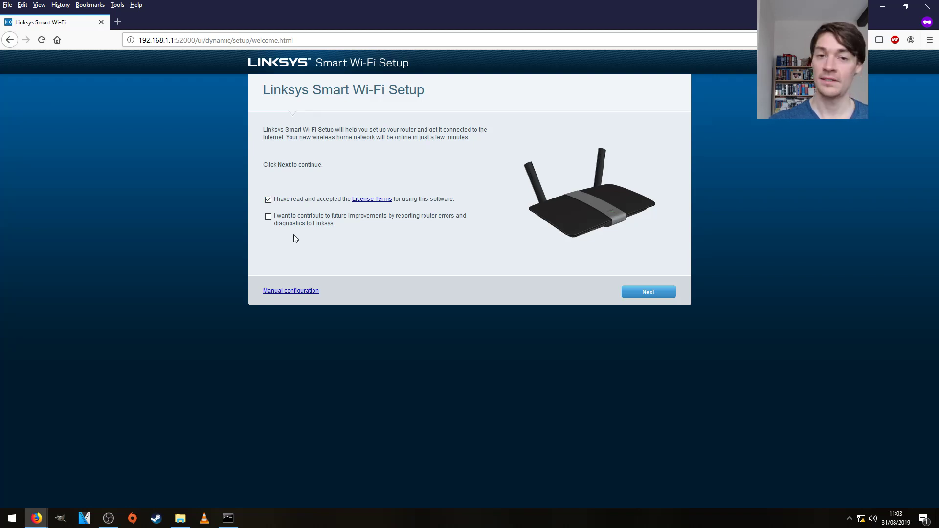
click(652, 291)
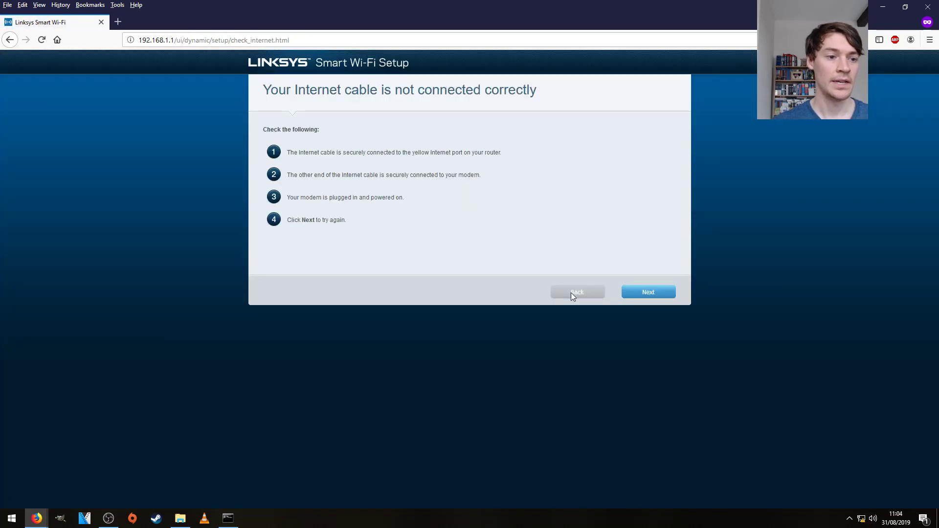
click(638, 294)
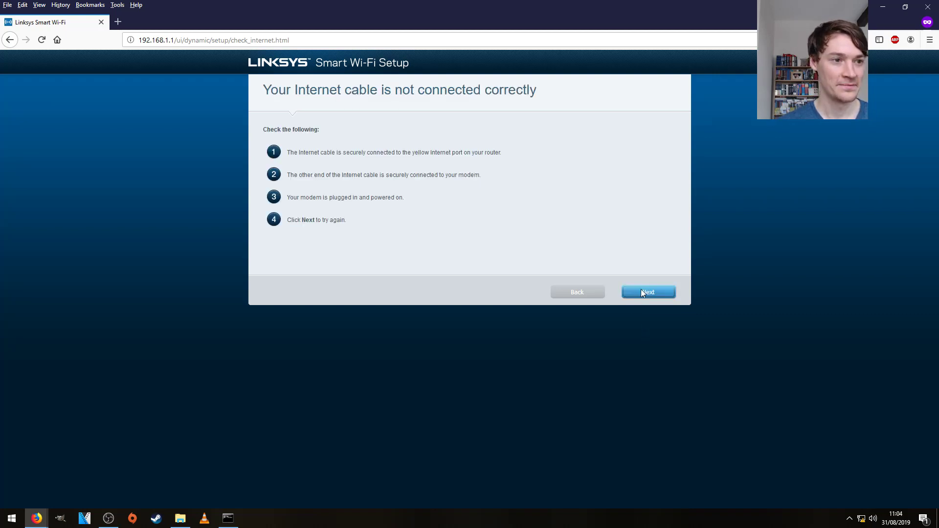
click(650, 295)
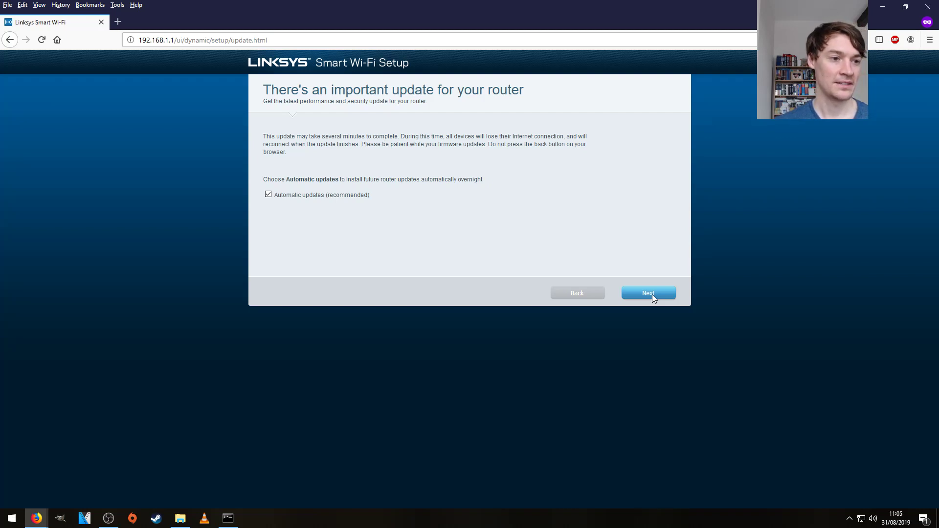
Keep Automatic updates ticked and proceed with the important router firmware update.
click(653, 294)
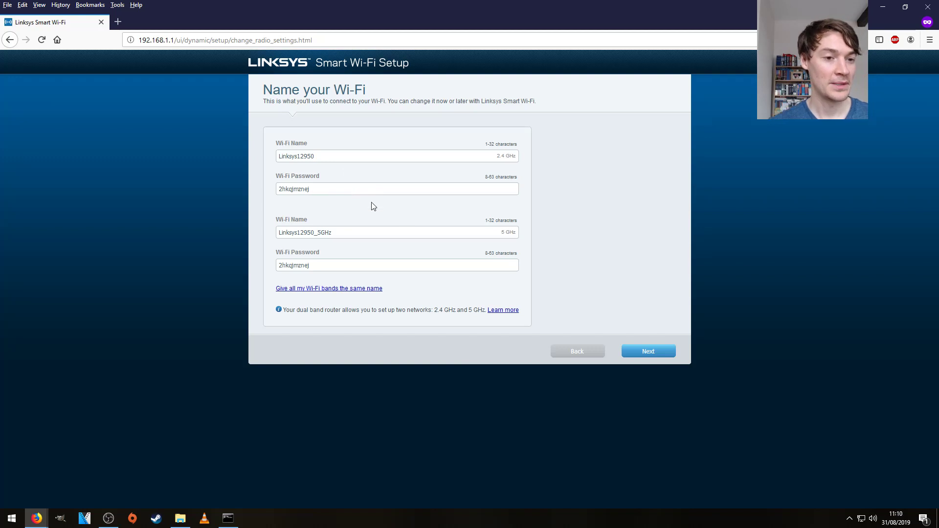
Keep the default Wi-Fi names and set a new router password with the hint 'no'.
click(655, 353)
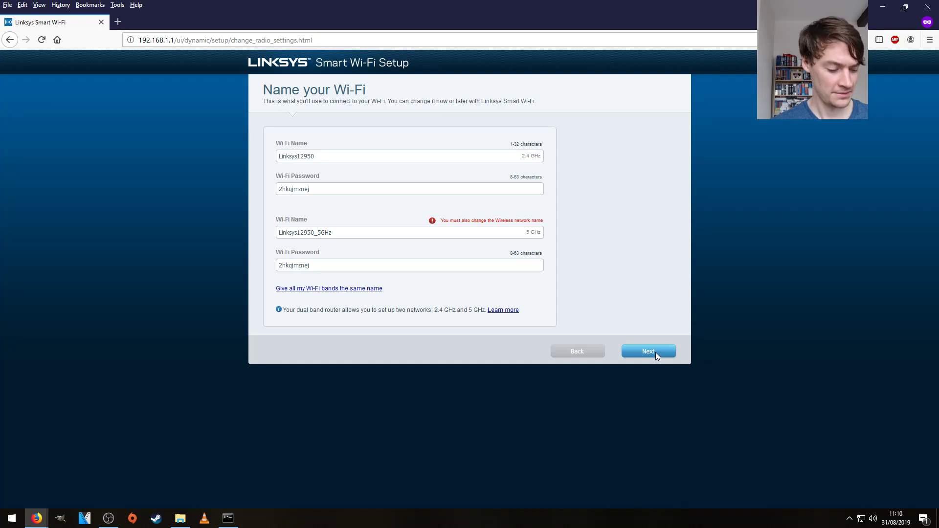
click(655, 352)
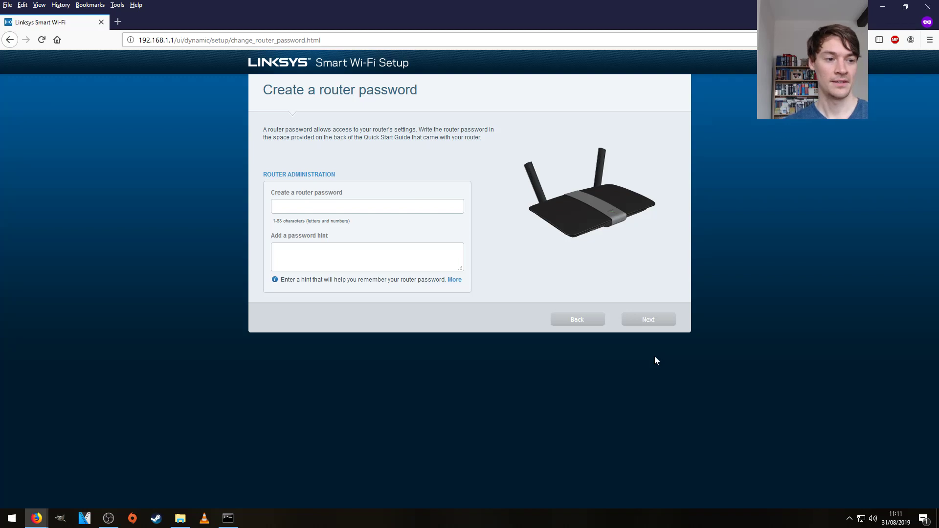
click(359, 207)
text(password123456)
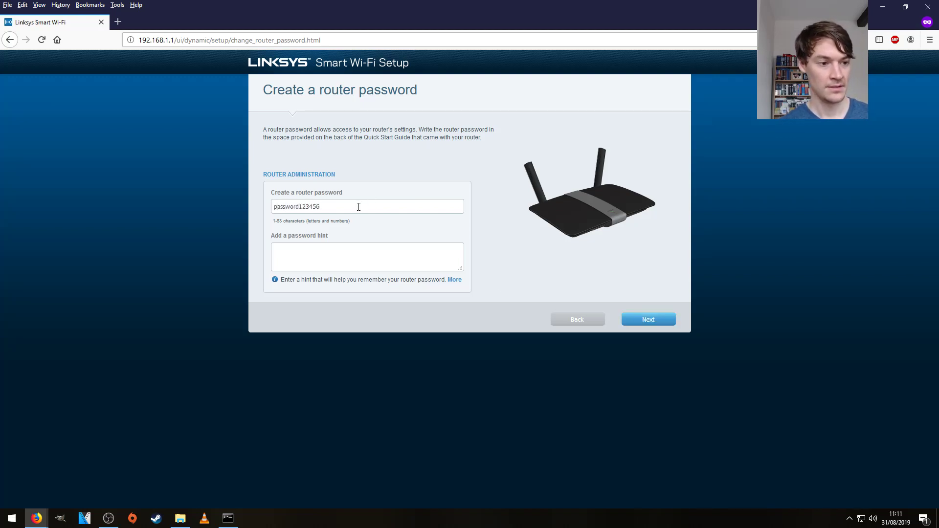
text(no)
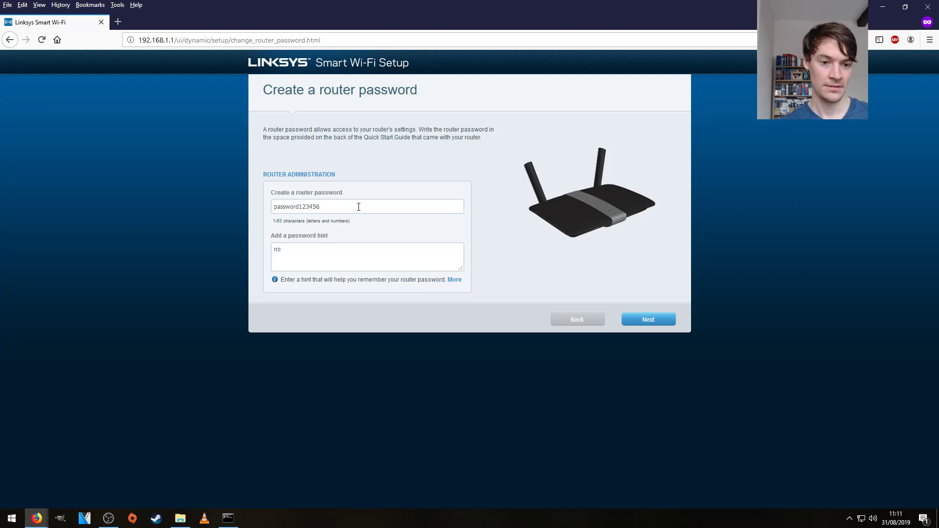
click(635, 316)
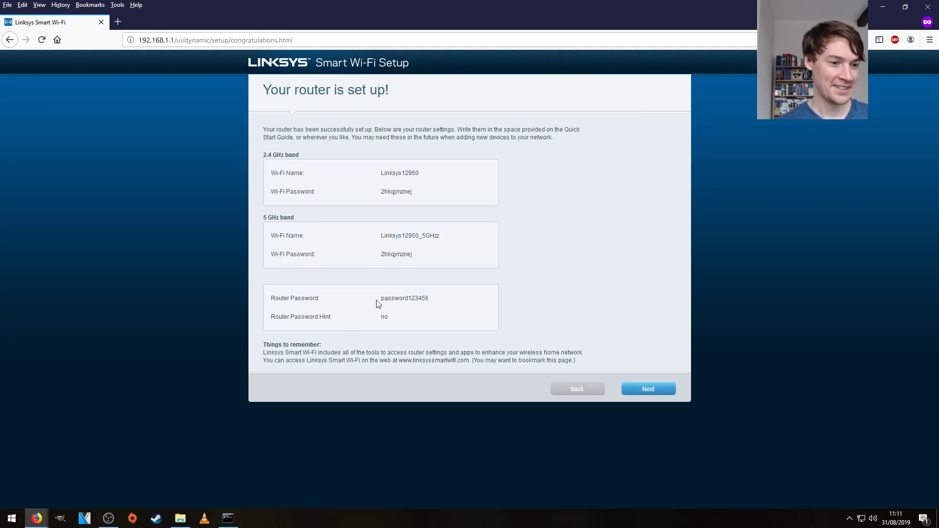
Pass the summary and choose No thanks for the Linksys Smart Wi-Fi account.
drag(379, 303, 272, 299)
click(444, 292)
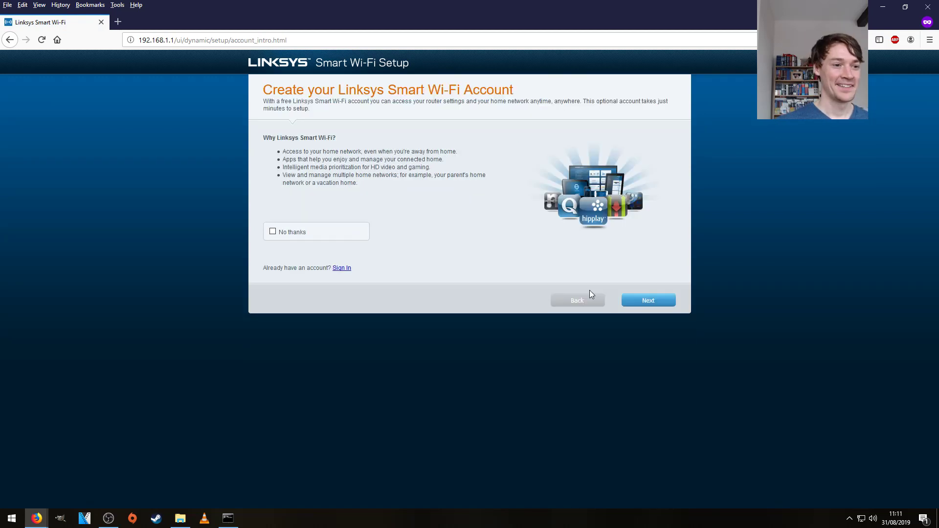
click(273, 232)
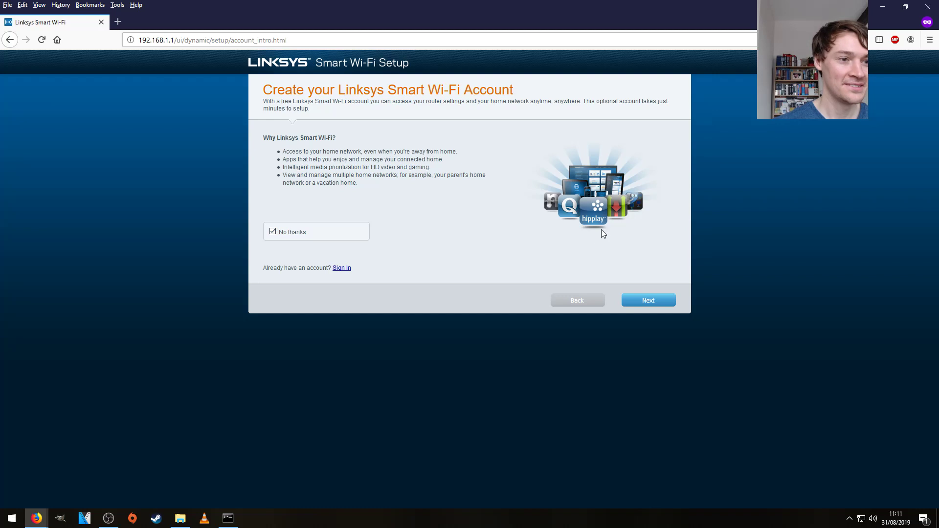
click(649, 300)
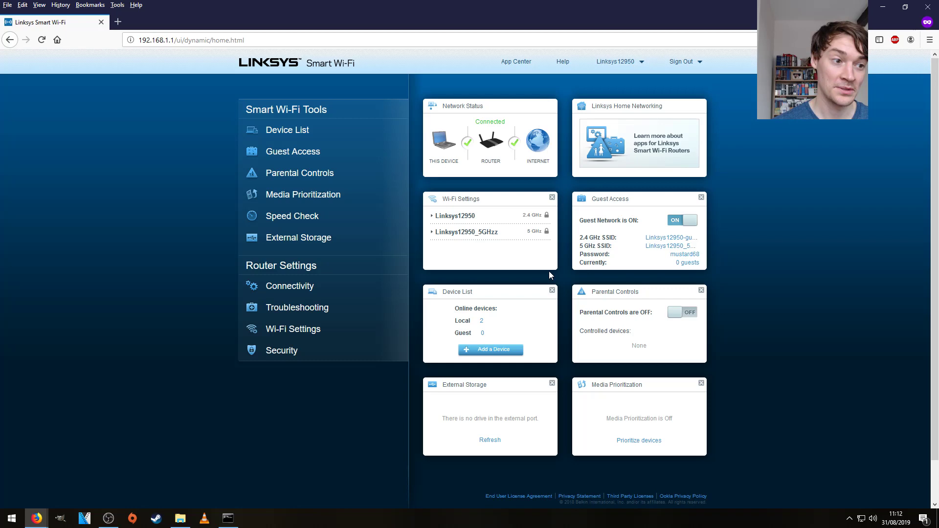
Open Connectivity settings and highlight the current firmware version 3.1.10.191322.
click(306, 283)
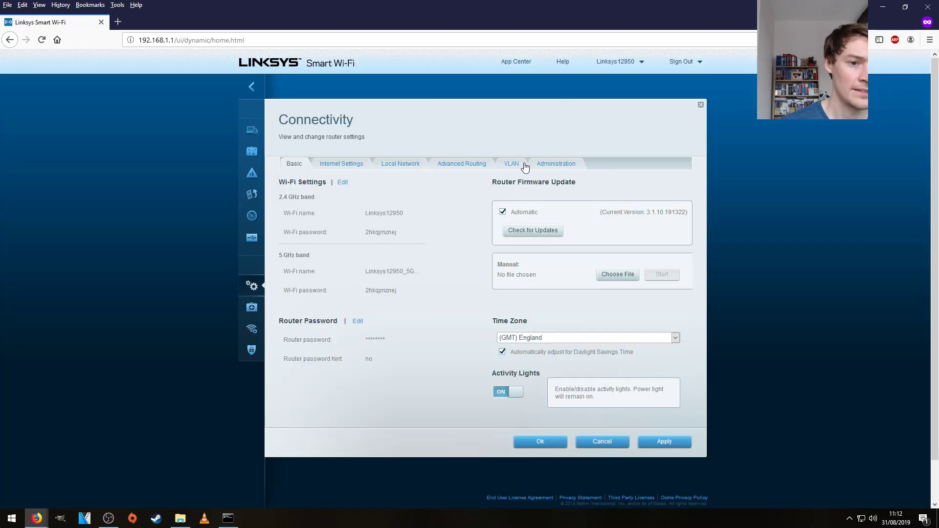
click(557, 170)
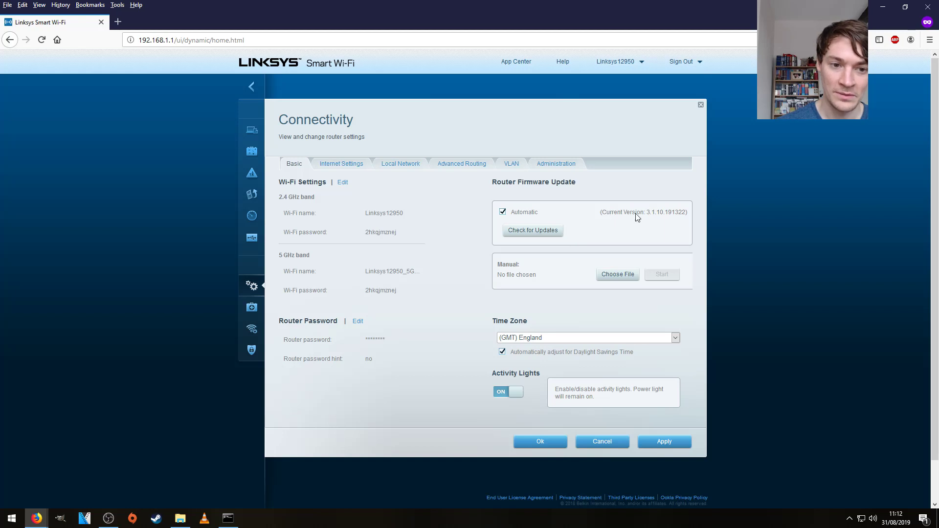
drag(646, 212, 699, 211)
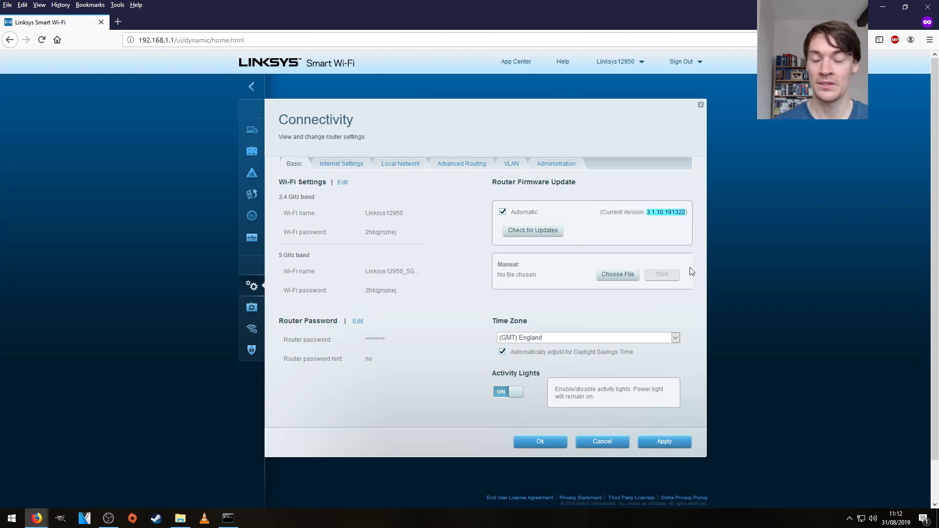
Manually update the router firmware with the downloaded OpenWrt factory .bin and confirm installation.
click(626, 275)
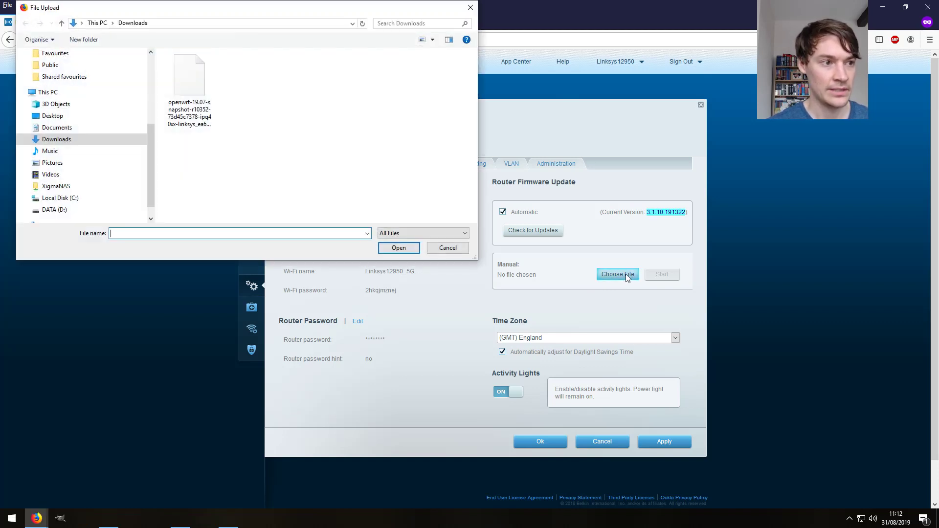
click(195, 92)
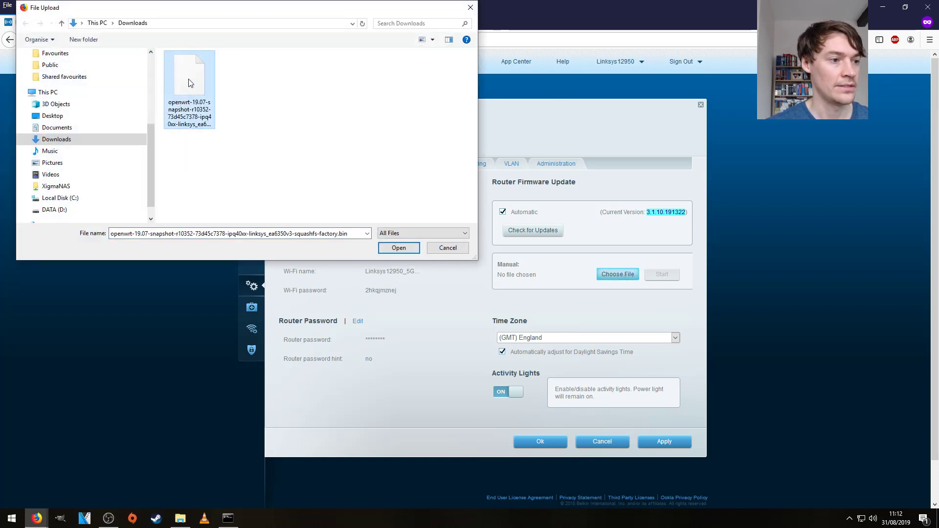
double_click(189, 78)
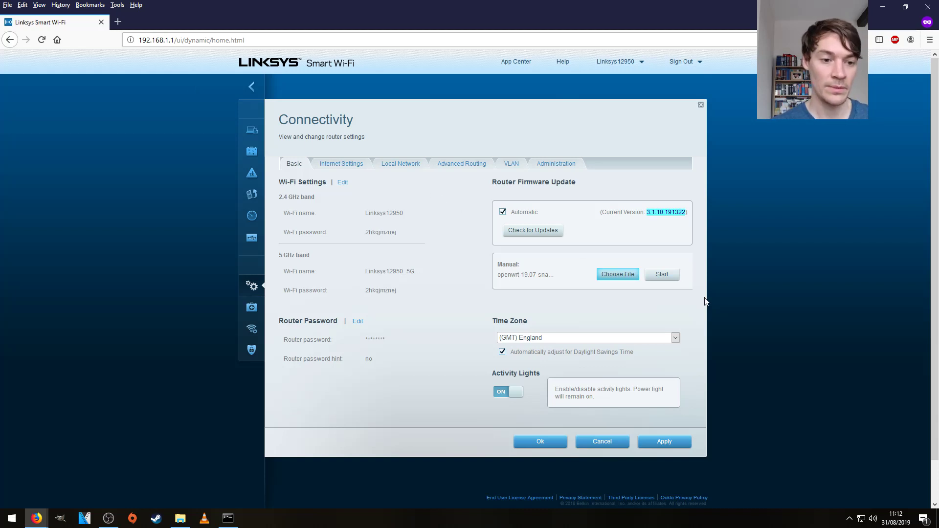
click(664, 275)
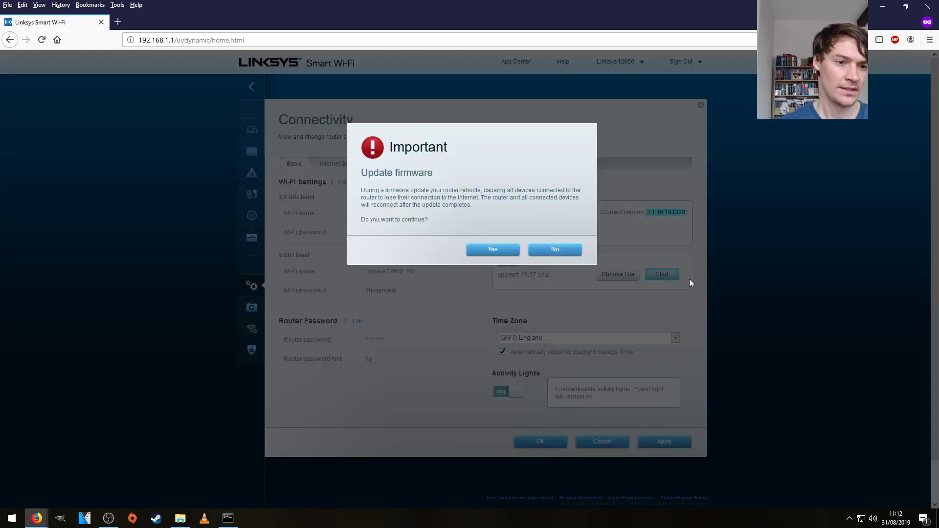
click(509, 251)
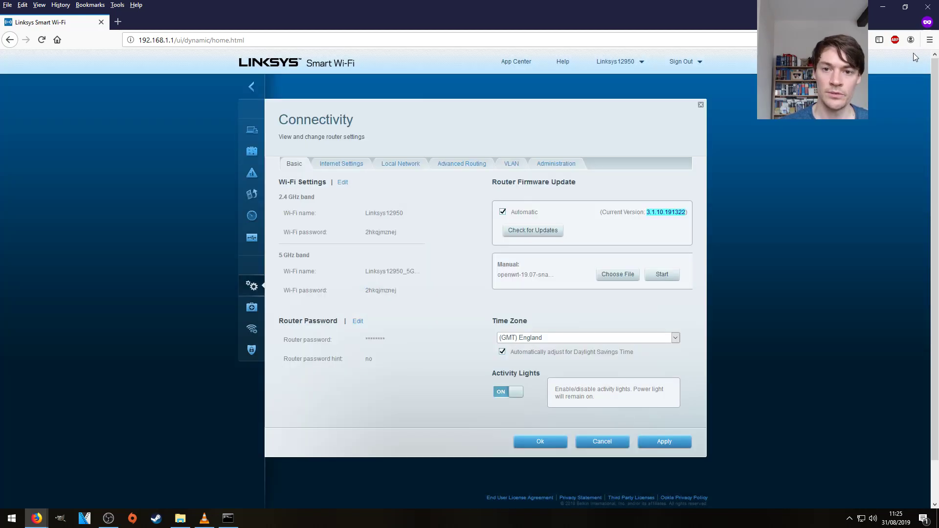
click(929, 39)
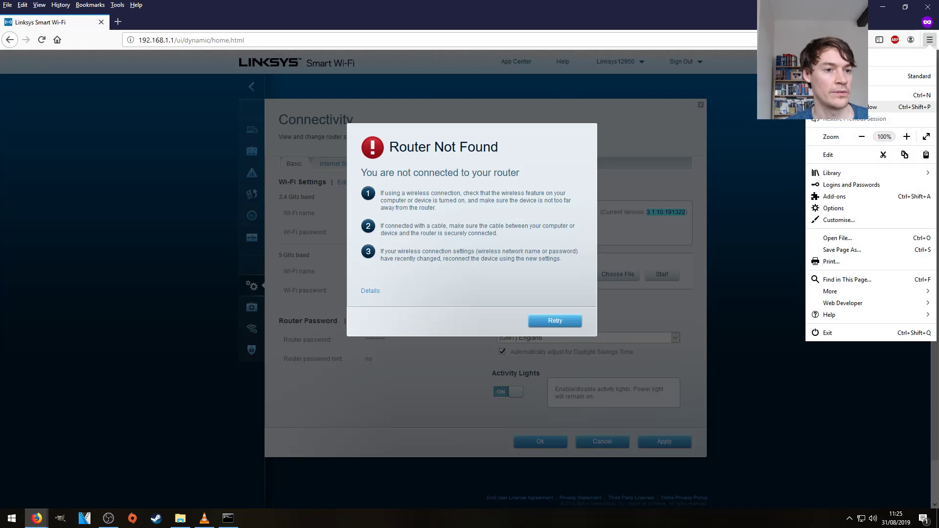
key(ctrl+shift+p)
text(http://192.168.1.1)
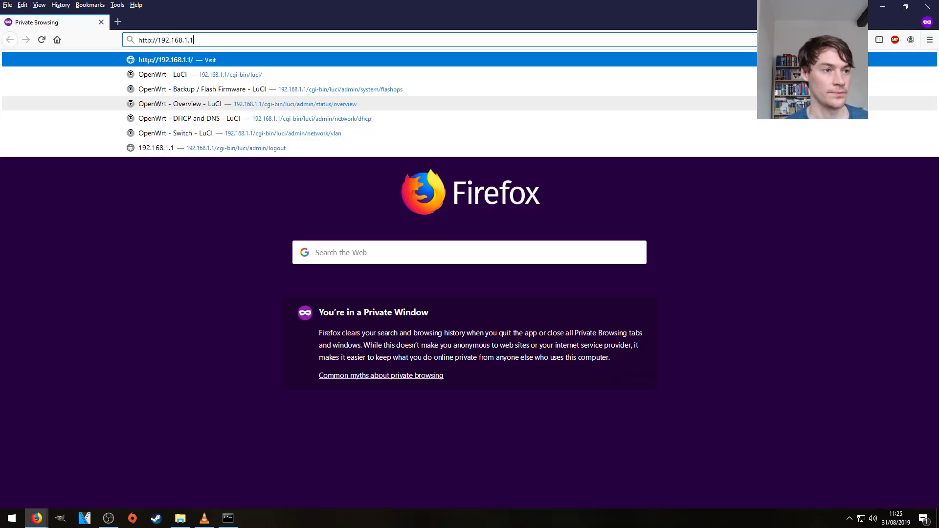
key(Return)
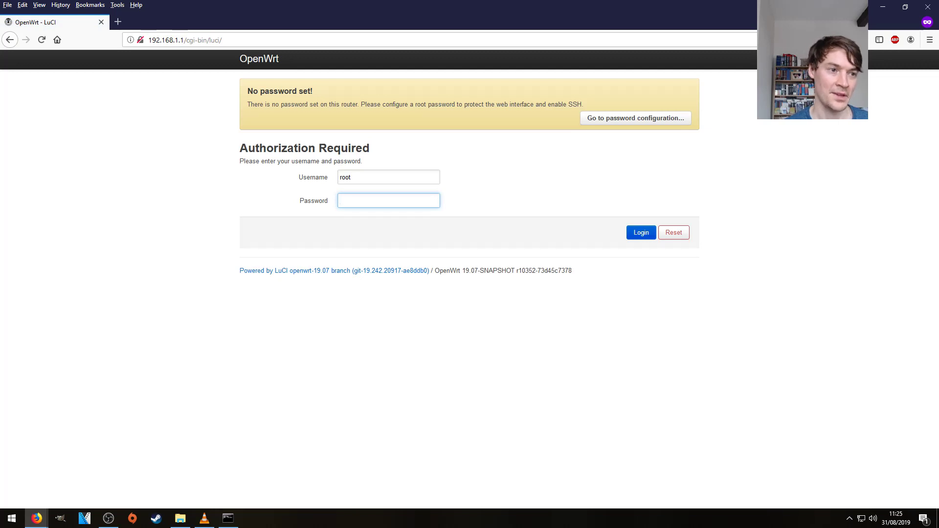
click(640, 239)
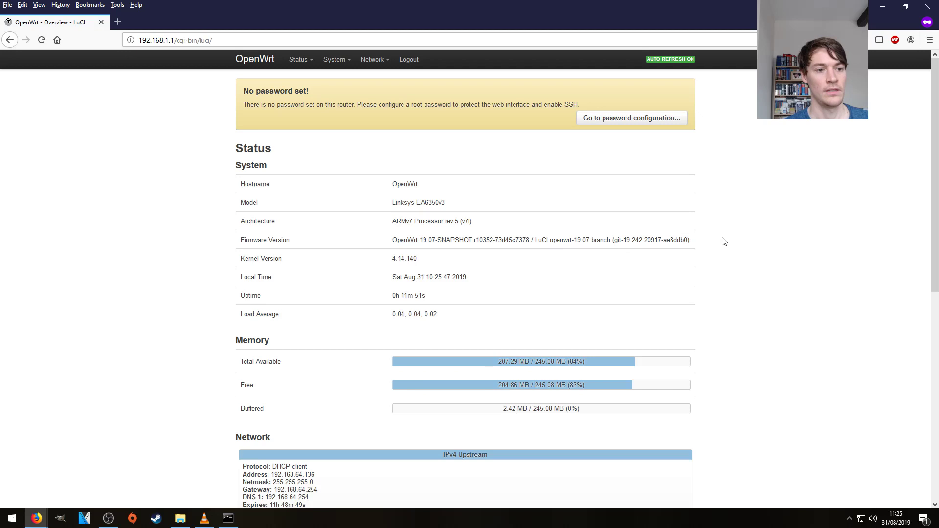